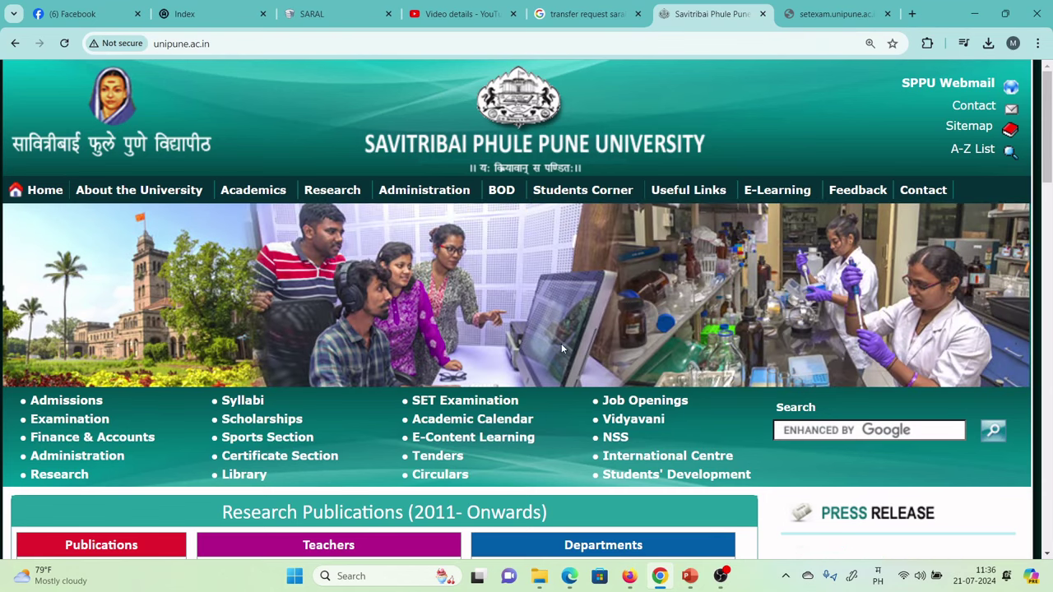
- Switch to Microsoft Edge with SEBC_Jahir_Praktan.pdf and set the drawing pen's colour to orange
left_click(572, 557)
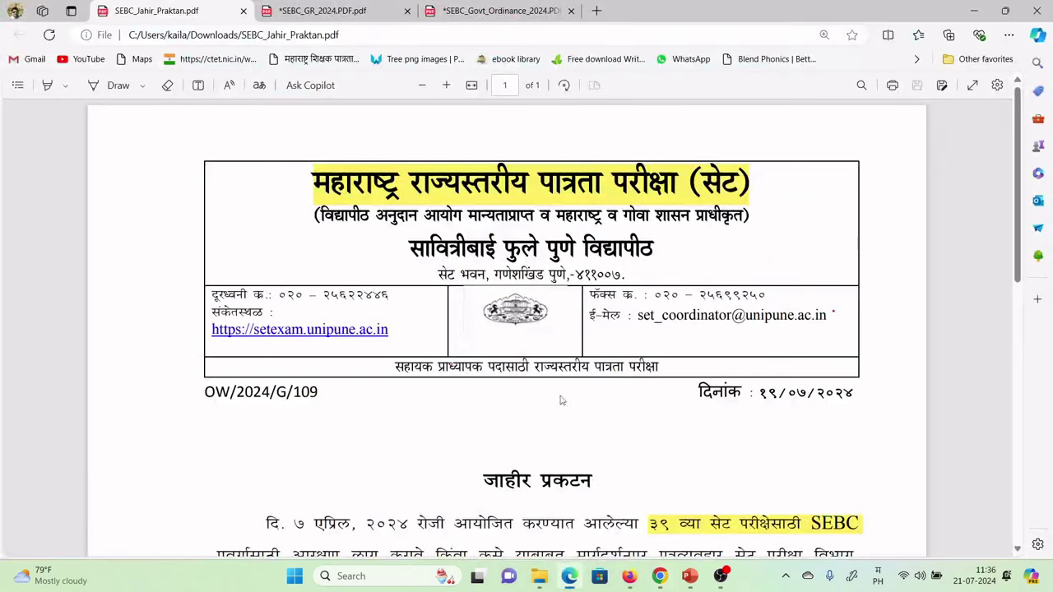
left_click(142, 87)
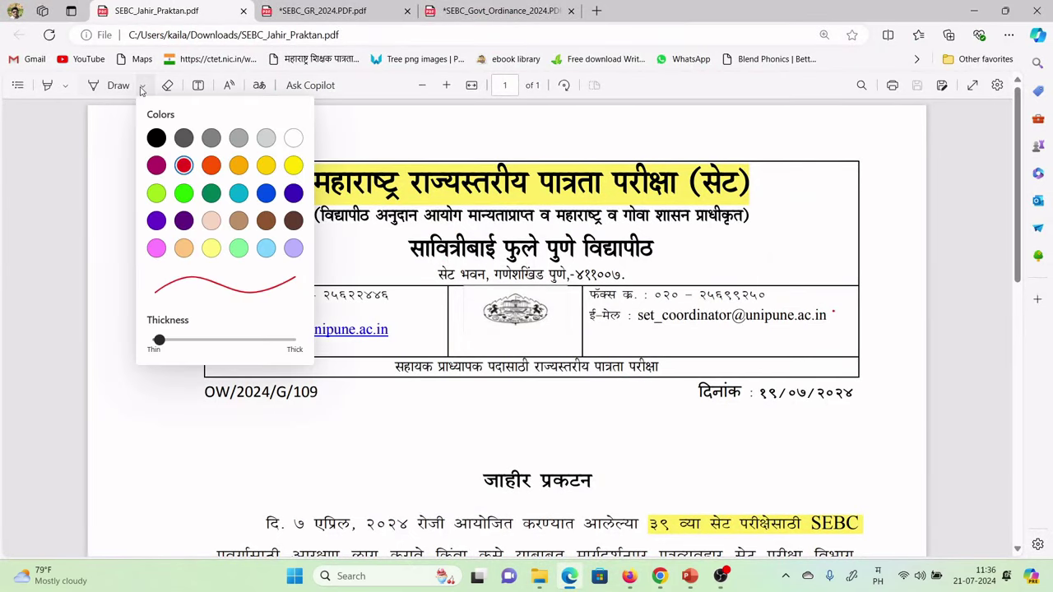
left_click(212, 165)
left_click(624, 304)
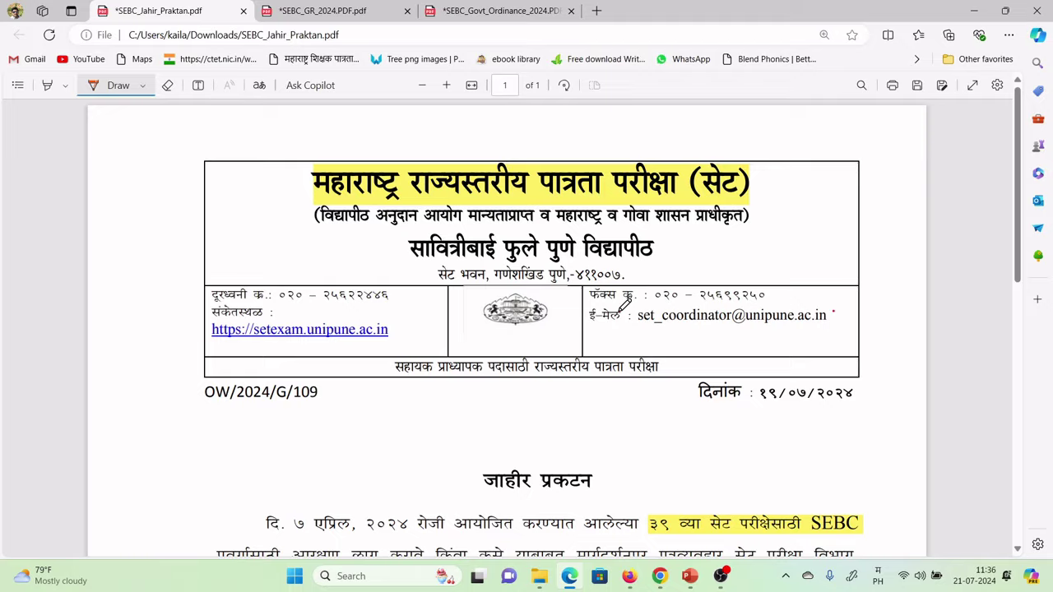
- Underline key phrases in the notice's first paragraph, including मार्गदर्शनपर, प्राप्त, परीक्षेचा, जाहीर करण्याच्या, एसईबीसी प्रवर्गात and प्रवर्गाची माहिती
scroll(625, 304, "down", 4)
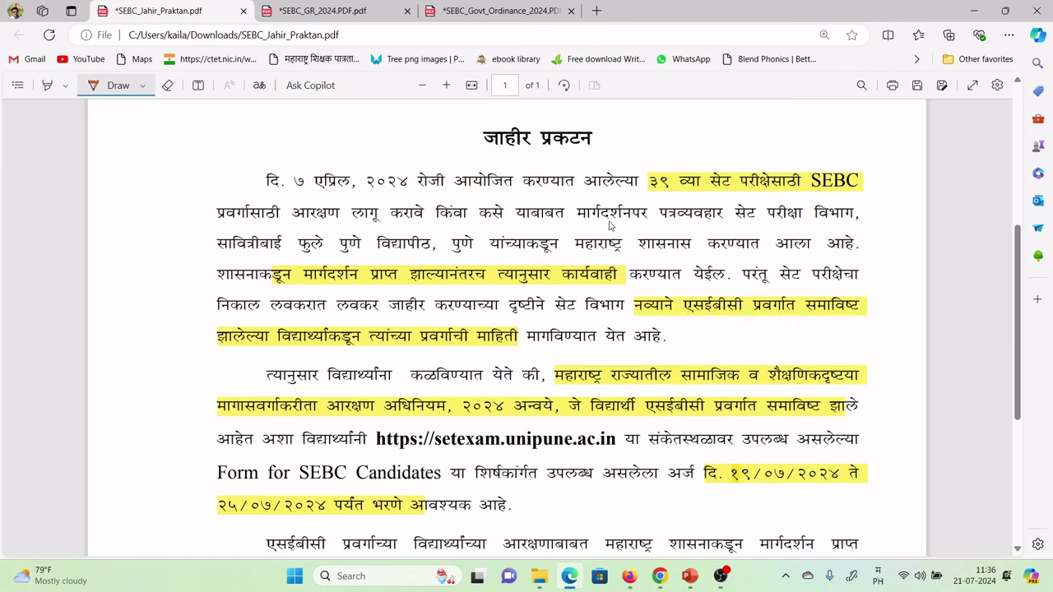
left_click_drag(579, 219, 656, 215)
left_click_drag(352, 288, 406, 285)
left_click_drag(817, 281, 847, 279)
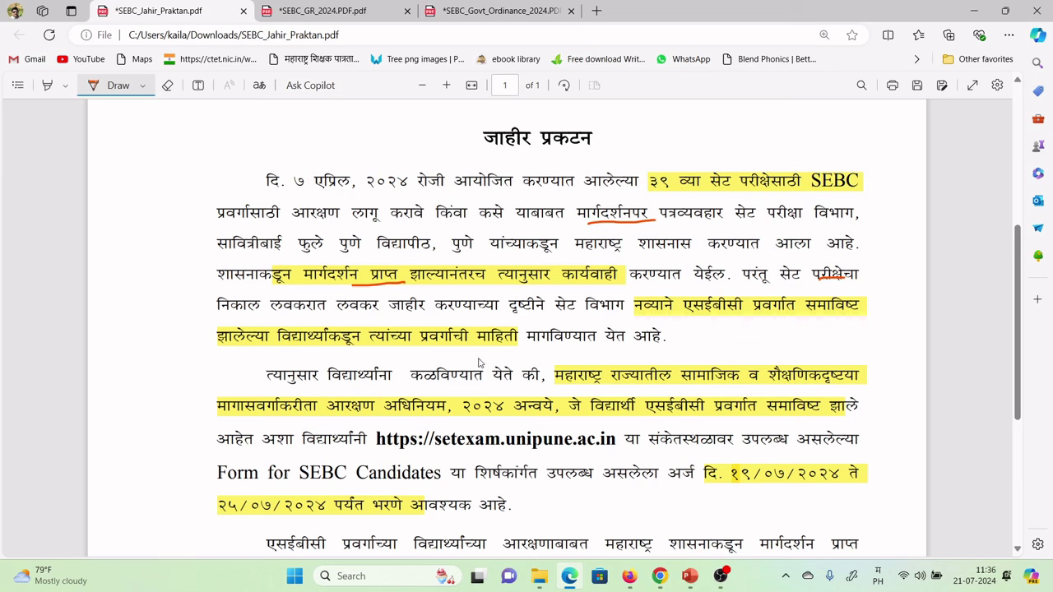
left_click_drag(389, 312, 457, 312)
left_click_drag(689, 318, 791, 314)
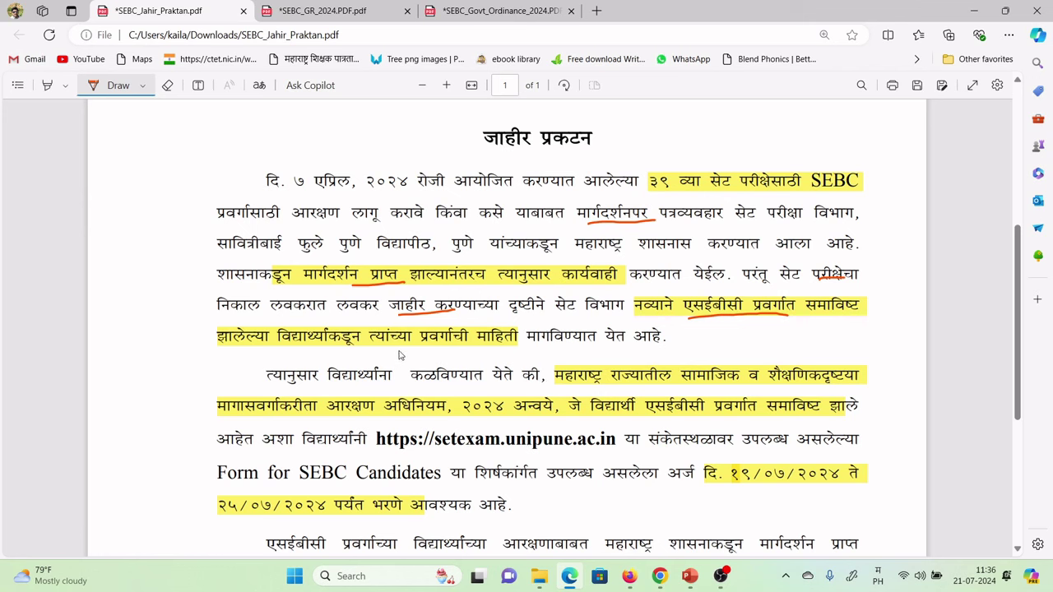
left_click_drag(420, 351, 490, 351)
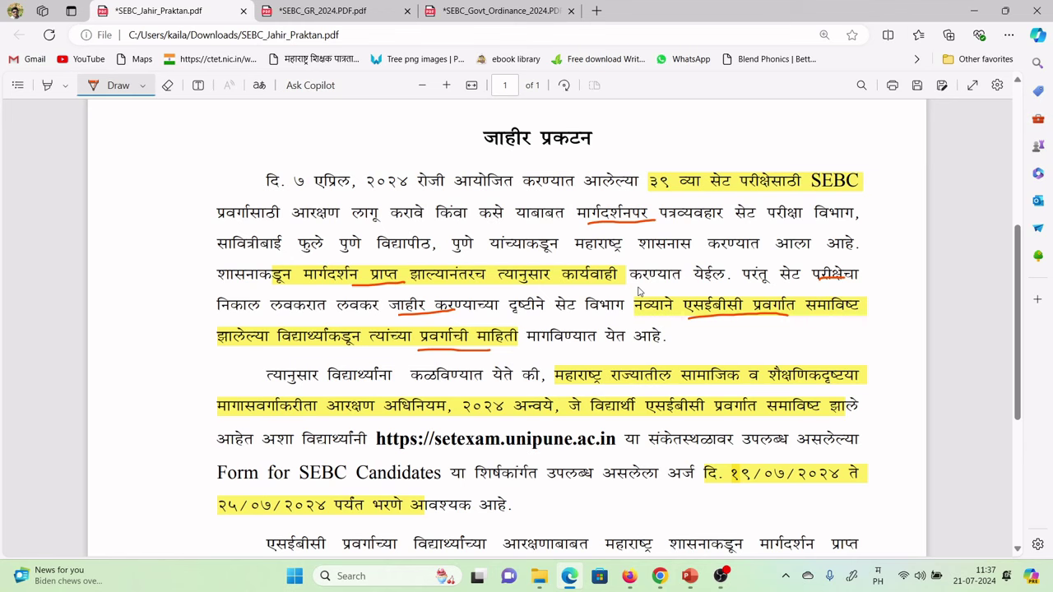
- Underline the dates १९/०७ and २५/०७ and the word एसईबीसी in the notice's second paragraph
scroll(639, 291, "down", 3)
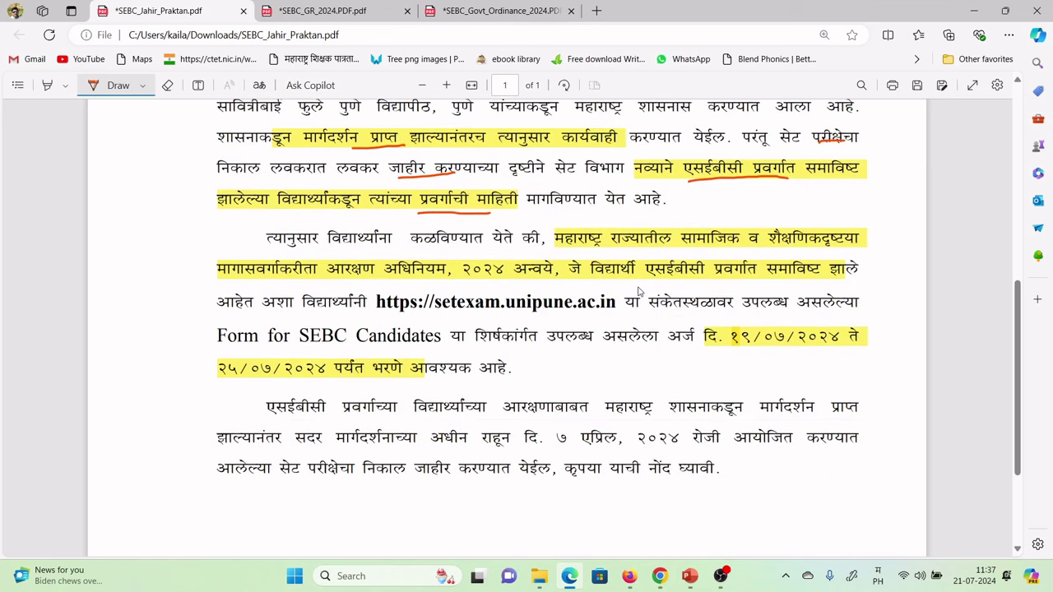
left_click_drag(728, 351, 782, 354)
left_click_drag(222, 384, 285, 381)
left_click_drag(634, 286, 663, 283)
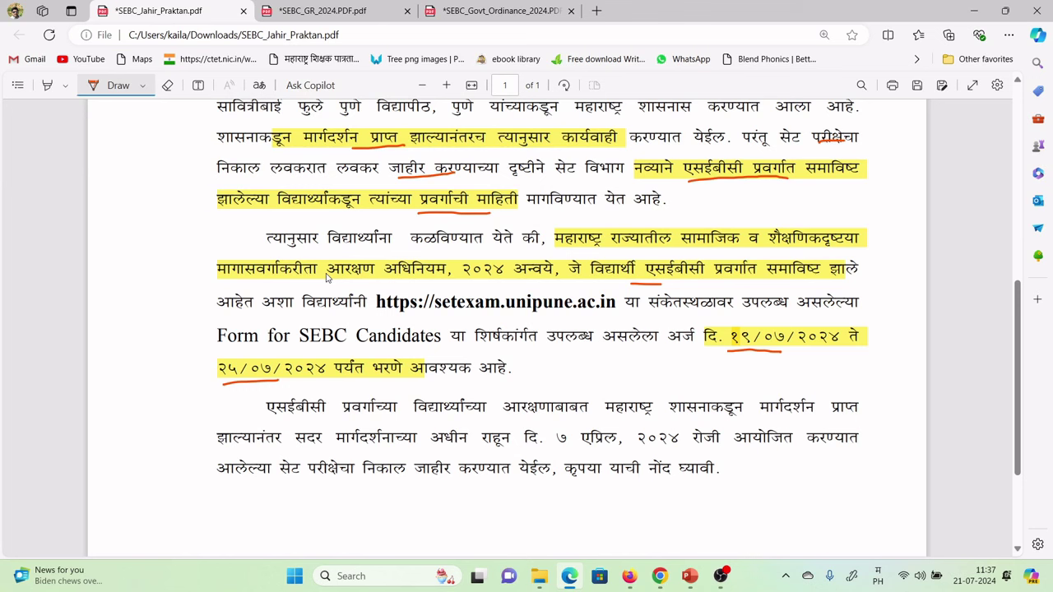
- Handwrite an underlined, circled "open" in the margin beside the second paragraph and link it by a line to the first paragraph's highlighted text
left_click_drag(148, 277, 187, 245)
mouse_move(152, 304)
left_mouse_down()
mouse_move(123, 261)
mouse_move(139, 296)
left_mouse_up()
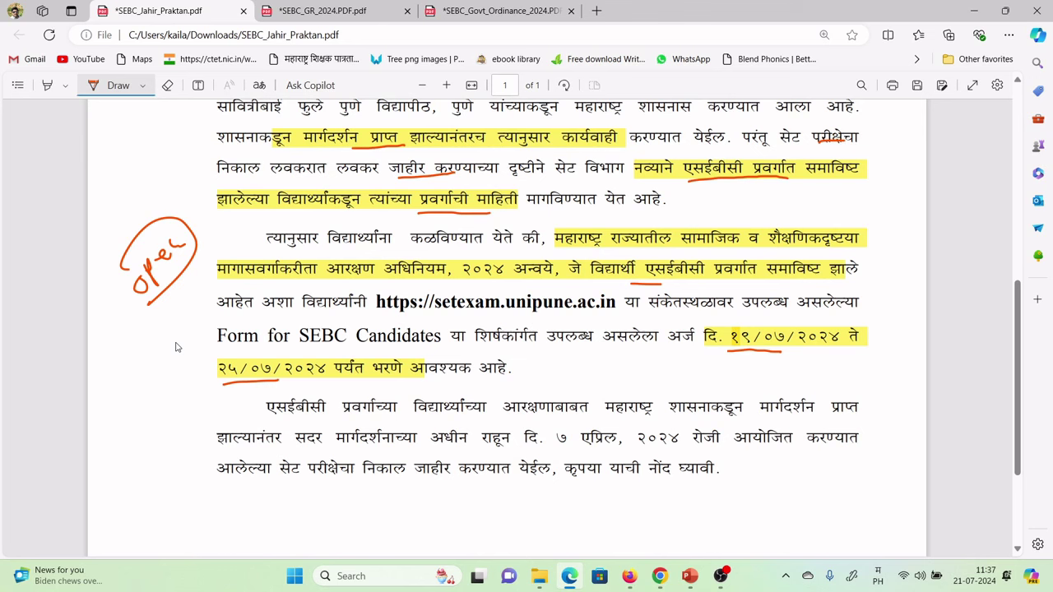
left_click_drag(195, 240, 227, 207)
- Open SEBC_GR_2024.PDF.pdf, look through its first page and set the drawing pen's colour to red
left_click(333, 12)
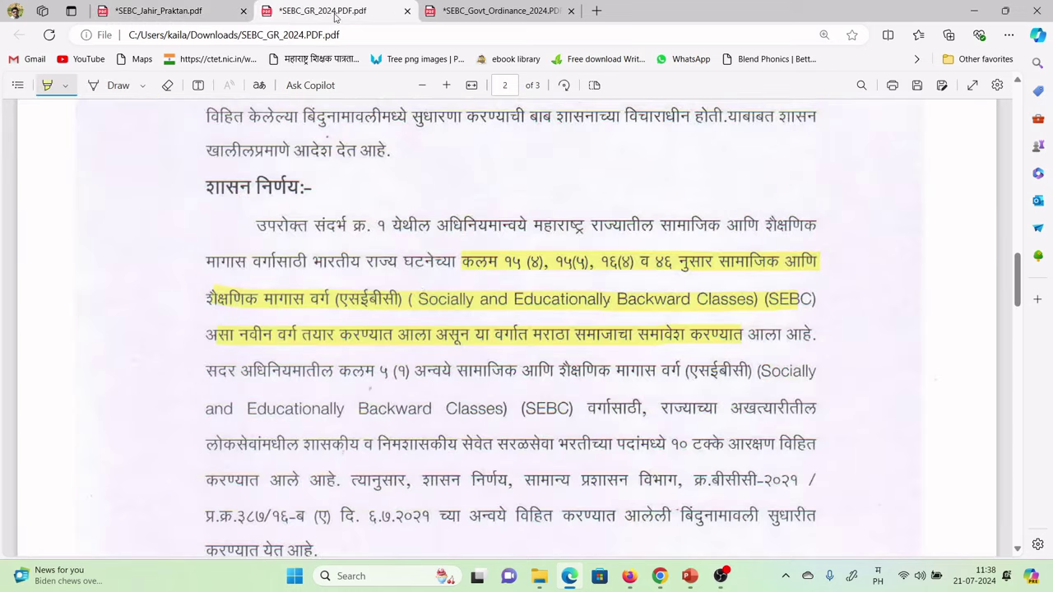
scroll(465, 351, "up", 10)
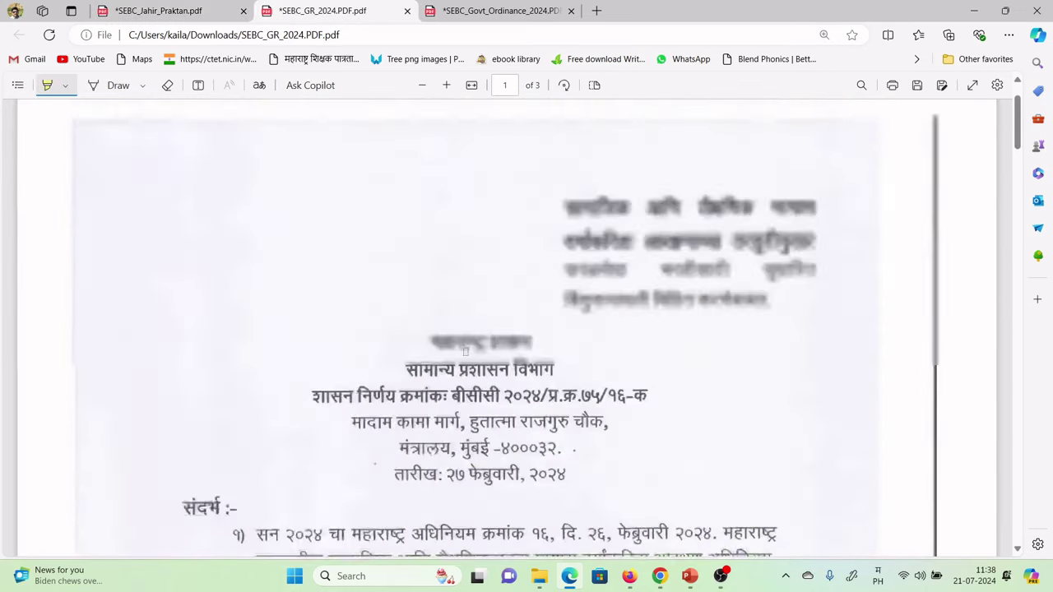
scroll(559, 316, "down", 5)
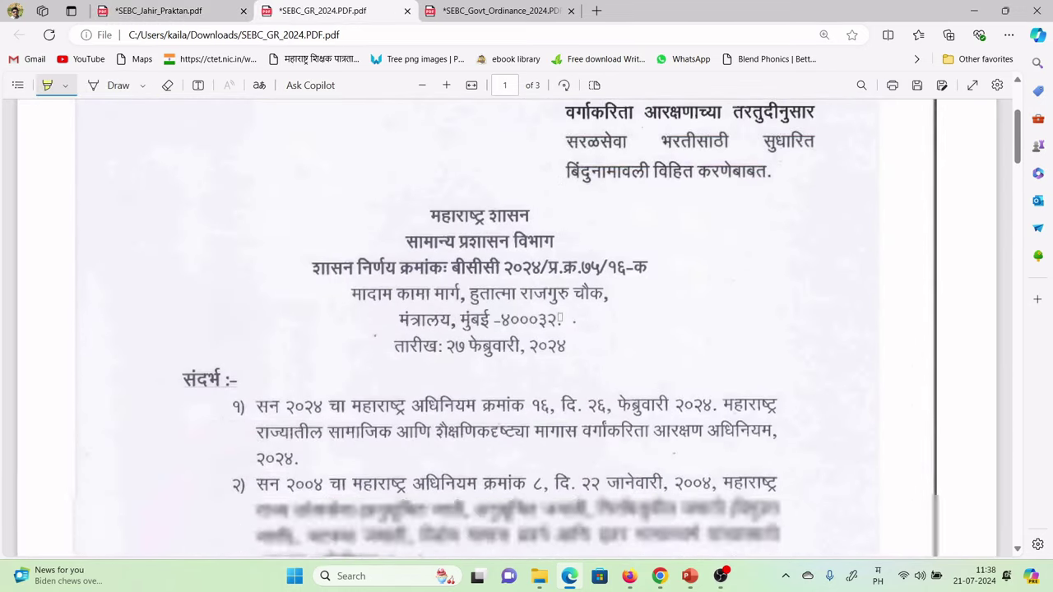
scroll(559, 316, "down", 5)
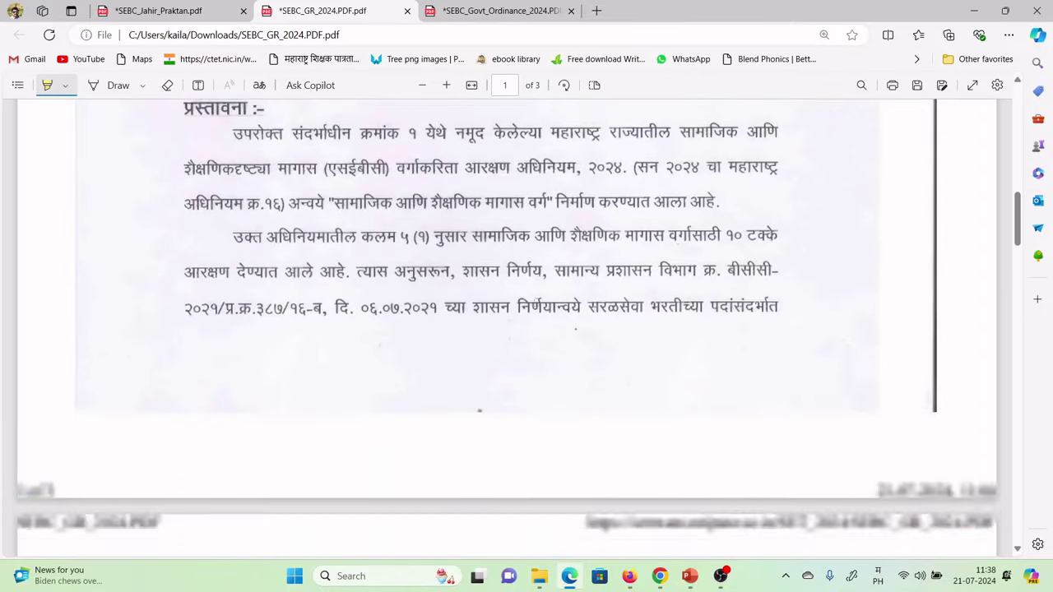
left_click(124, 85)
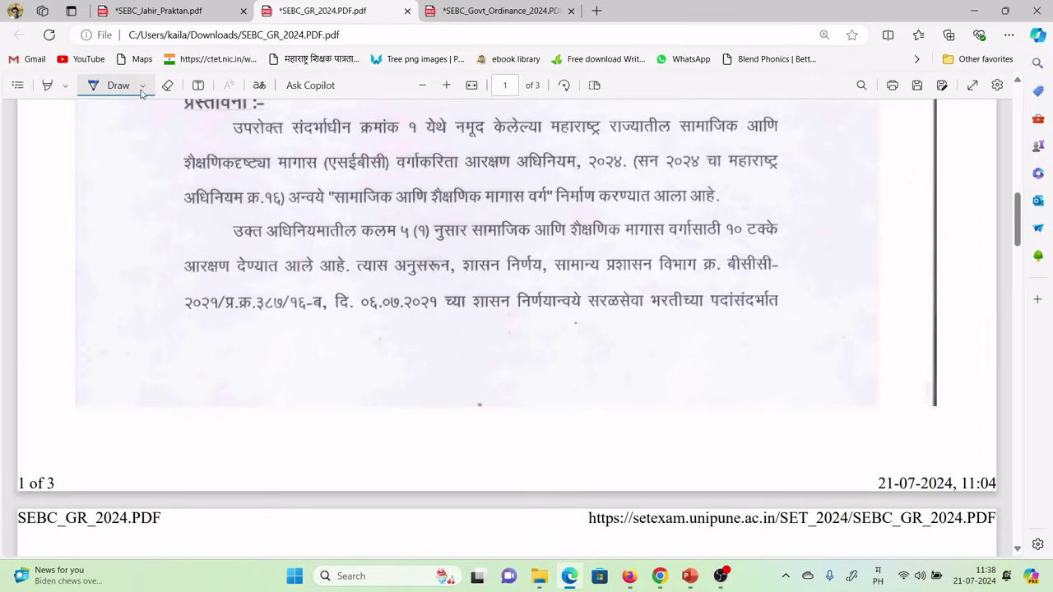
left_click(143, 86)
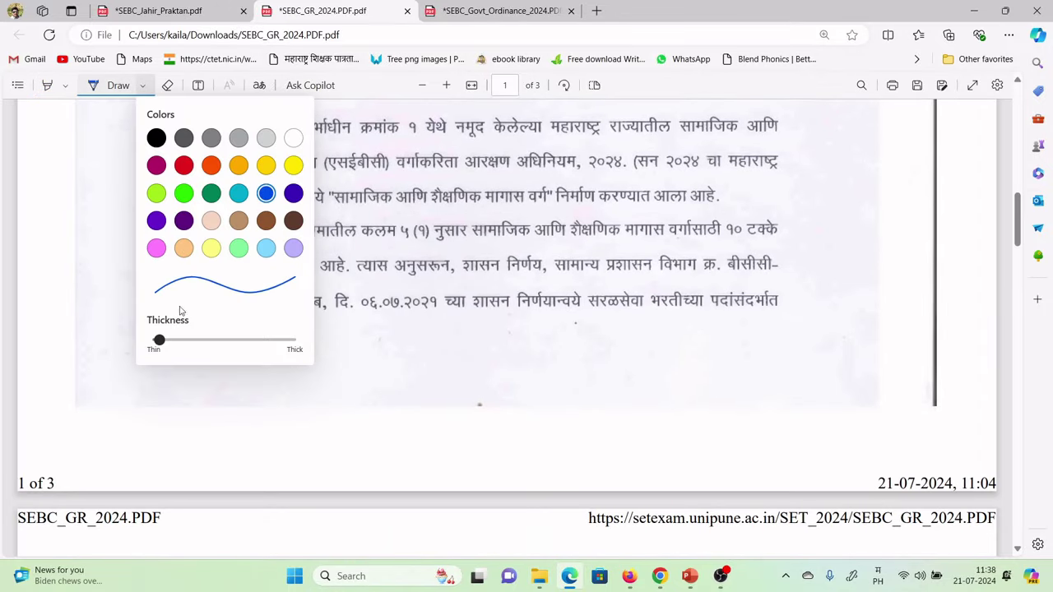
left_click(183, 165)
- On page 2, underline the article numbers, सामाजिक, "Socially" and या, and circle the phrase वर्गात मराठा समाजाचा
scroll(573, 310, "down", 10)
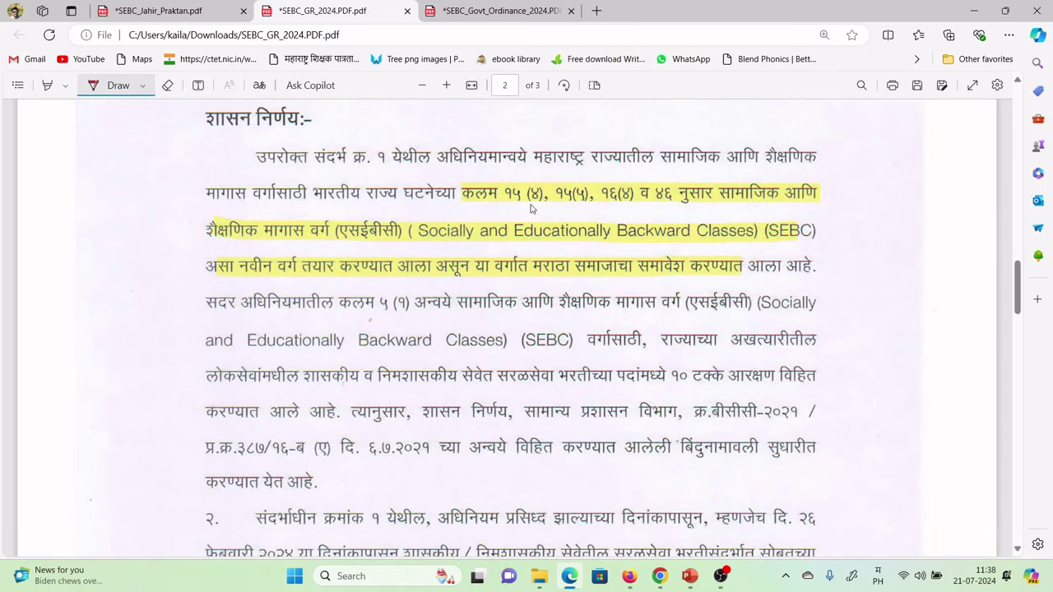
left_click_drag(531, 203, 635, 203)
left_click_drag(704, 207, 772, 210)
left_click_drag(399, 241, 442, 239)
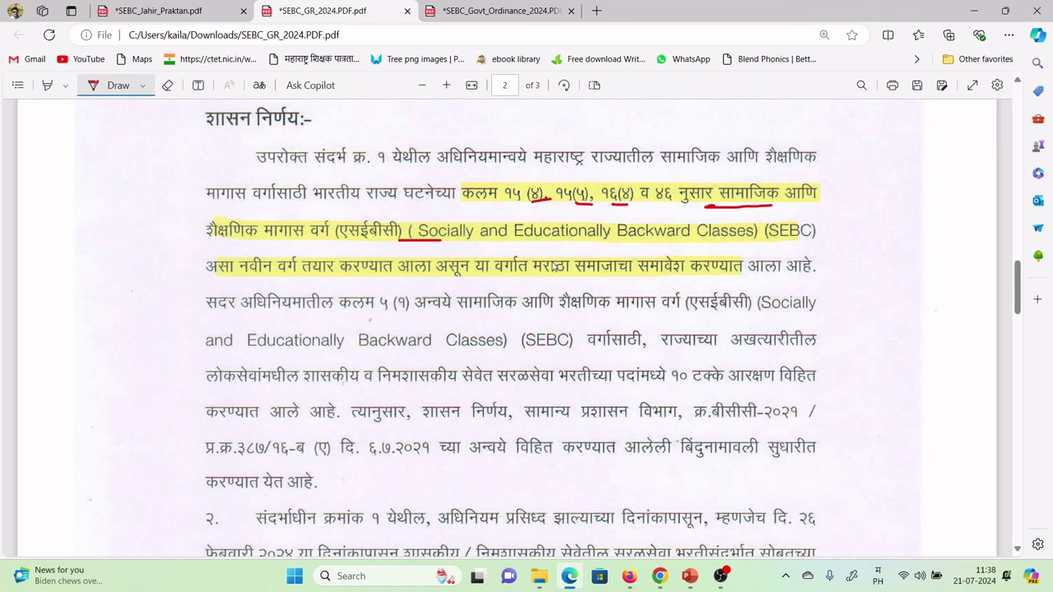
mouse_move(496, 258)
left_mouse_down()
mouse_move(499, 291)
mouse_move(630, 285)
mouse_move(621, 255)
mouse_move(513, 252)
mouse_move(492, 264)
left_mouse_up()
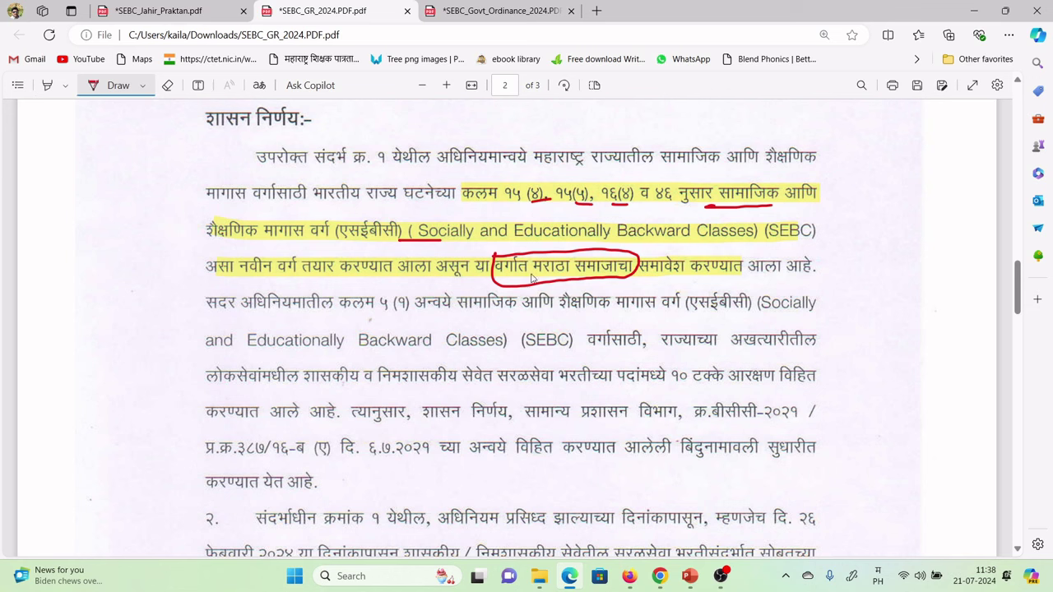
left_click_drag(496, 278, 471, 277)
- Handwrite an underlined "EWS" in the margin with an arrow down to an underlined "SEBC"
left_click_drag(123, 259, 159, 246)
left_click_drag(127, 283, 181, 238)
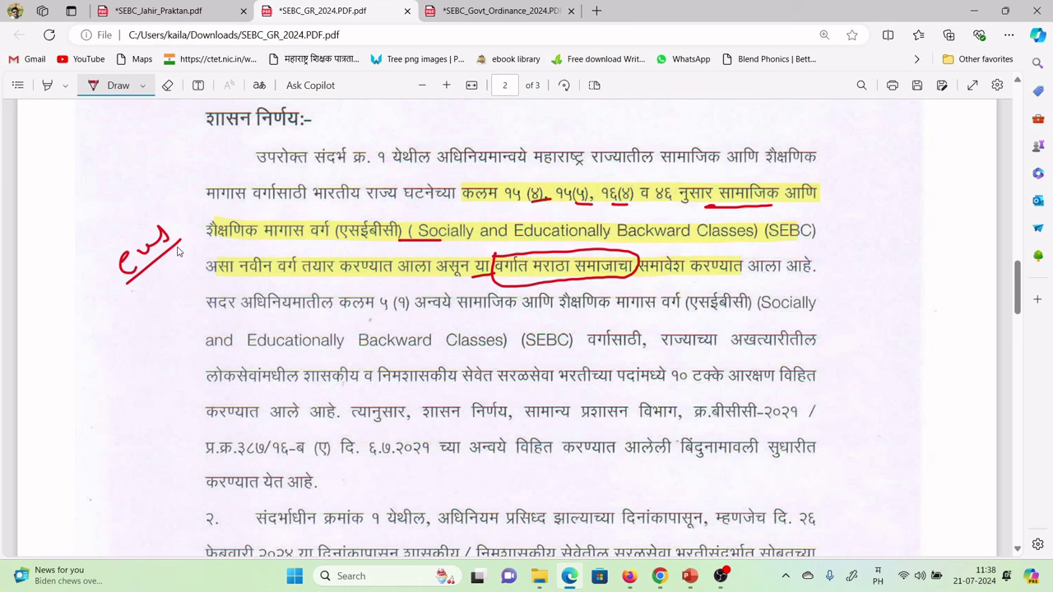
mouse_move(146, 277)
left_mouse_down()
mouse_move(163, 307)
mouse_move(161, 338)
mouse_move(206, 321)
left_mouse_up()
left_click_drag(170, 351, 217, 323)
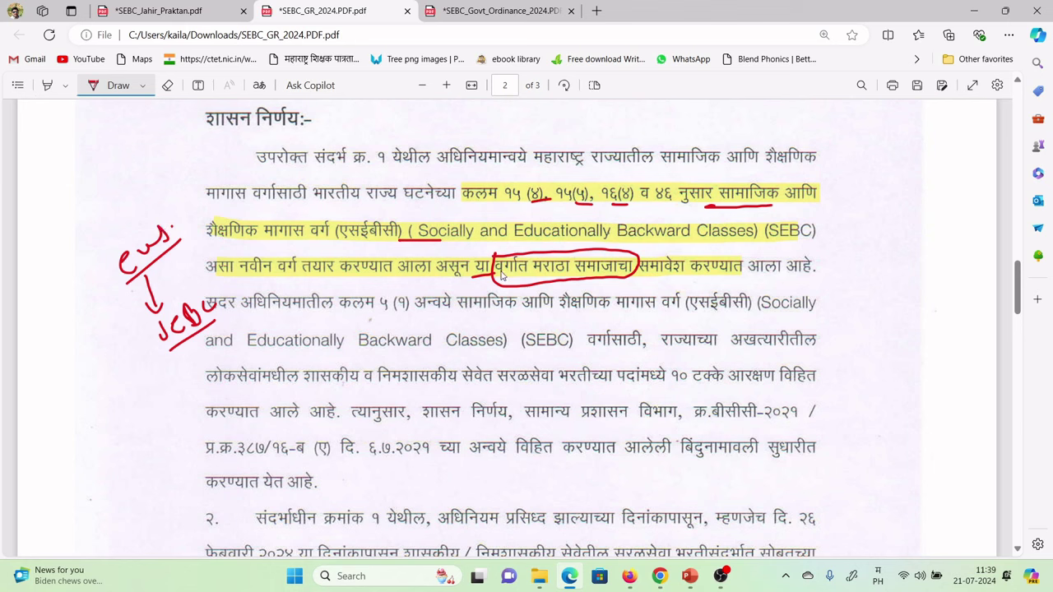
- Mark the handwritten SEBC with a tick and EWS with a cross, and add an underlined "NCL" next to them
mouse_move(216, 301)
left_mouse_down()
mouse_move(224, 308)
mouse_move(246, 287)
left_mouse_up()
left_click_drag(176, 216, 189, 231)
left_click_drag(189, 215, 176, 232)
left_click_drag(107, 282, 106, 285)
mouse_move(87, 343)
left_mouse_down()
mouse_move(120, 306)
mouse_move(138, 350)
mouse_move(148, 337)
mouse_move(125, 344)
left_mouse_up()
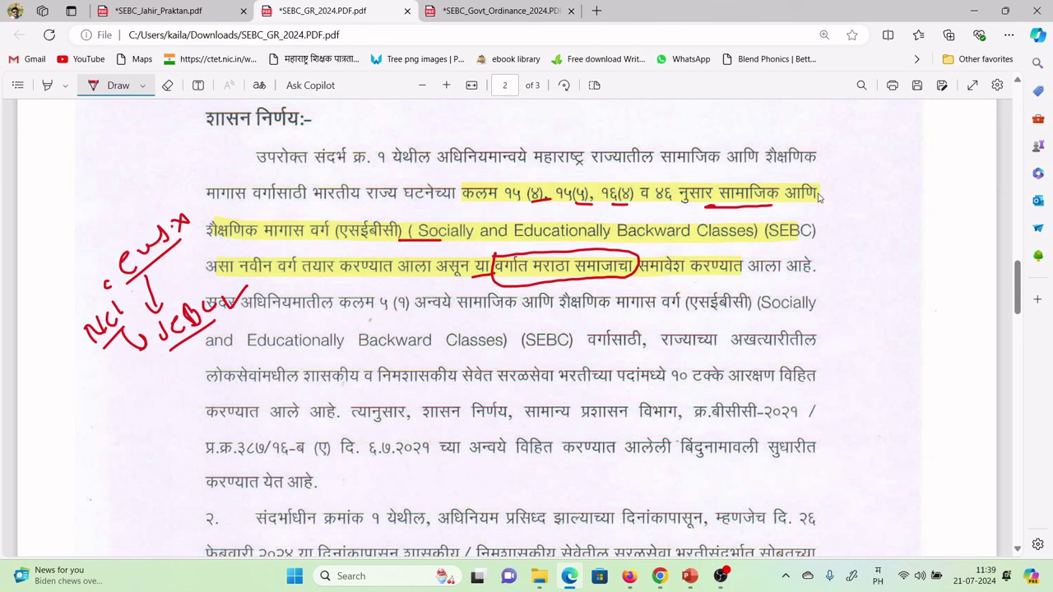
- Handwrite an underlined, circled "open" in the other margin, tick the circled मराठा समाजाचा phrase and retrace the EWS-to-SEBC marks
mouse_move(842, 202)
left_mouse_down()
mouse_move(852, 216)
mouse_move(848, 204)
mouse_move(890, 191)
left_mouse_up()
left_click_drag(888, 207, 832, 230)
left_click_drag(613, 256, 639, 238)
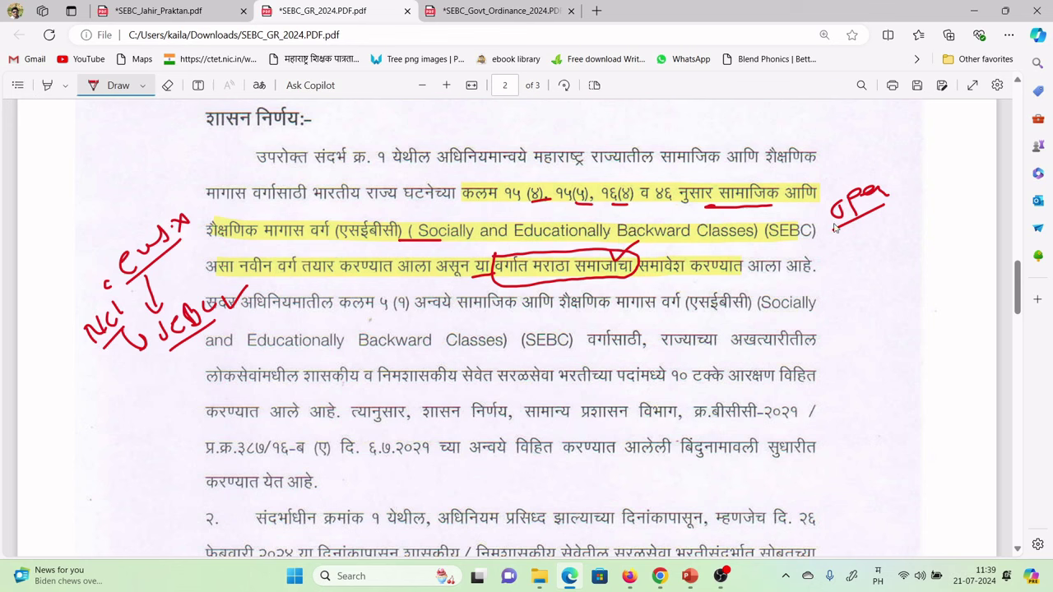
mouse_move(835, 228)
left_mouse_down()
mouse_move(891, 216)
mouse_move(820, 204)
mouse_move(825, 230)
left_mouse_up()
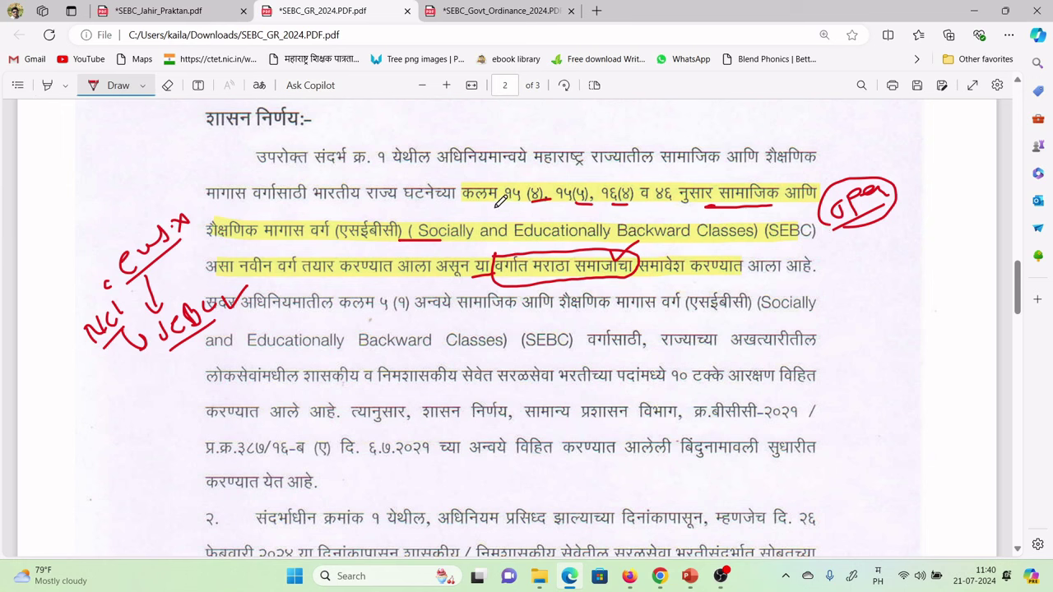
left_click_drag(151, 280, 158, 295)
left_click_drag(169, 358, 222, 329)
- Open SEBC_Govt_Ordinance_2024.PDF.pdf and underline the highlighted clause ३ on page 3 with the drawing pen
left_click(478, 13)
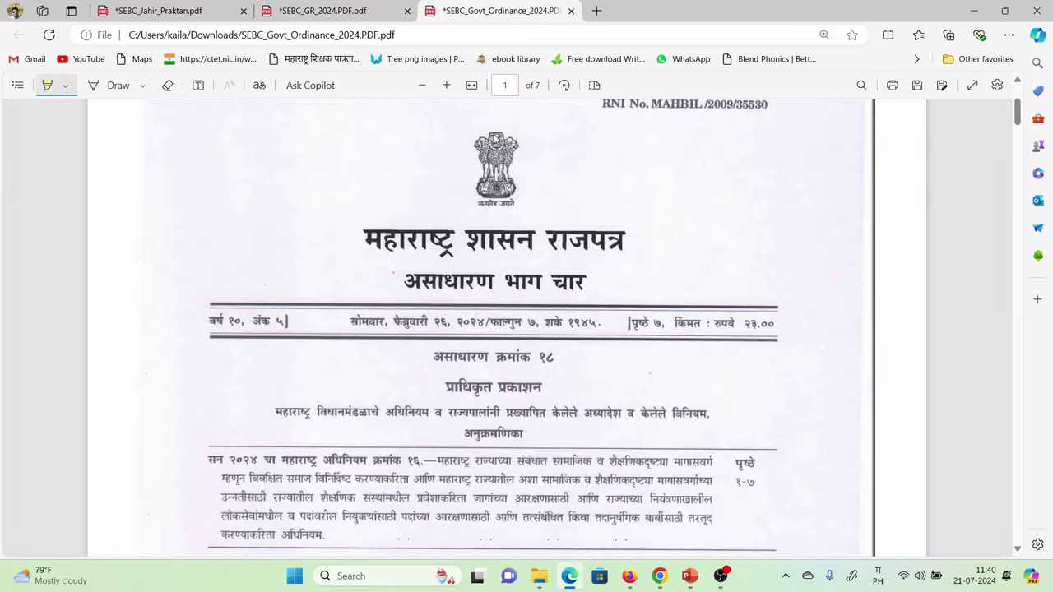
scroll(530, 265, "down", 2)
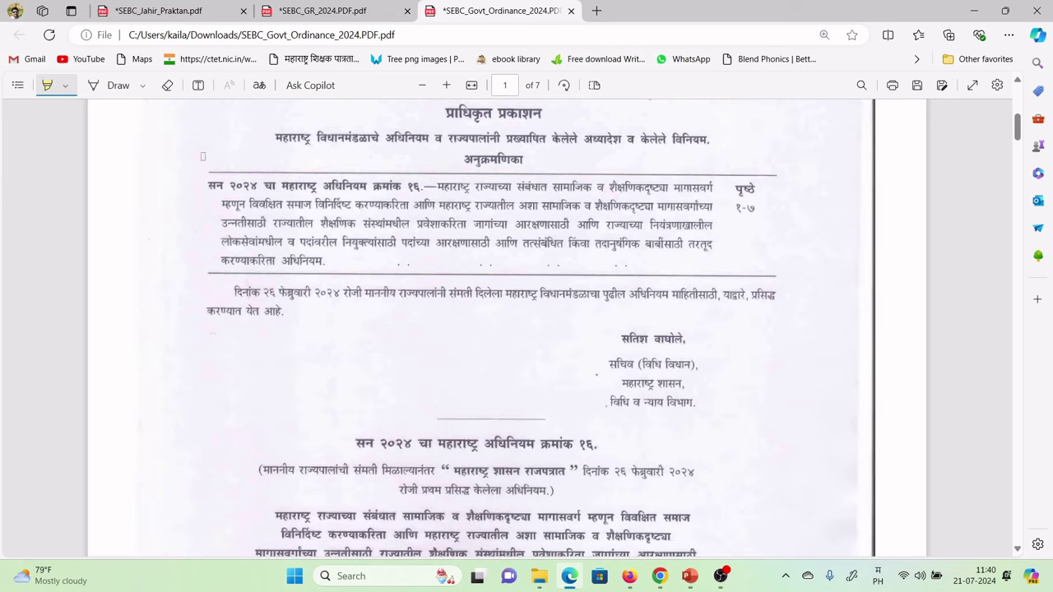
left_click(115, 85)
scroll(475, 409, "down", 5)
scroll(474, 409, "down", 15)
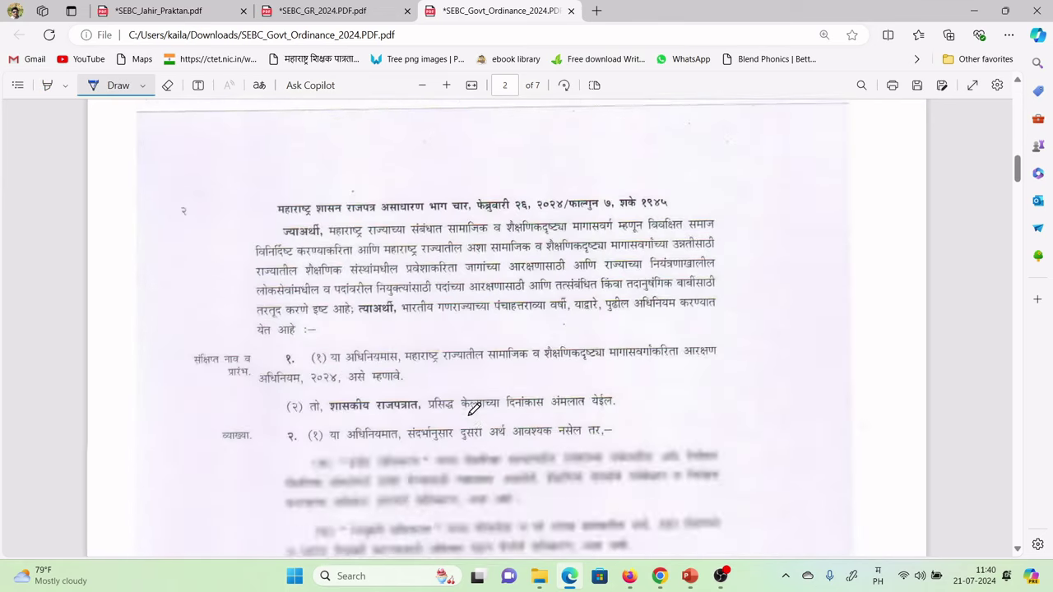
scroll(475, 409, "down", 12)
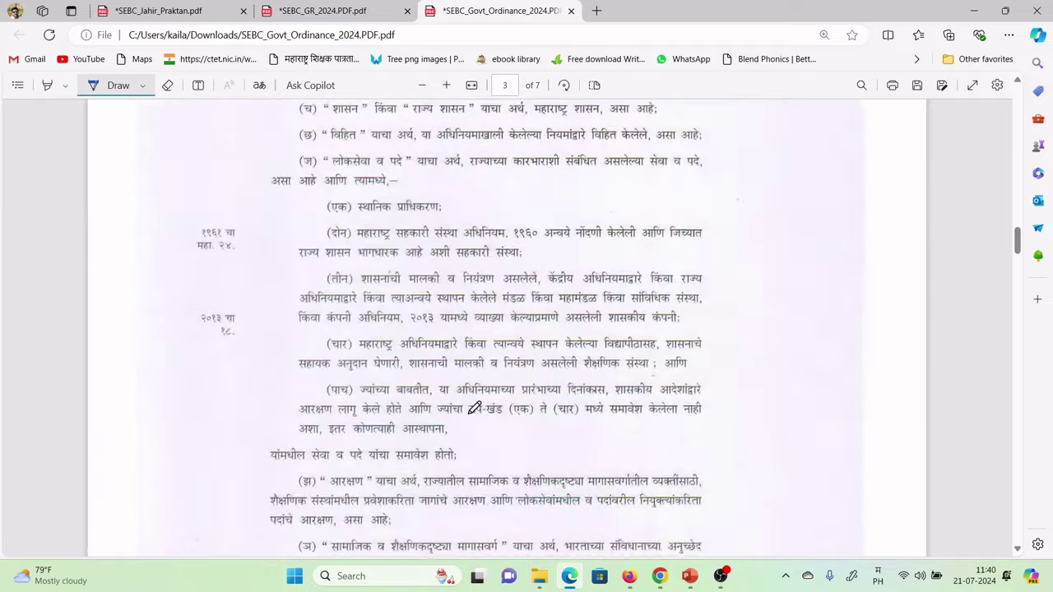
scroll(474, 409, "up", 3)
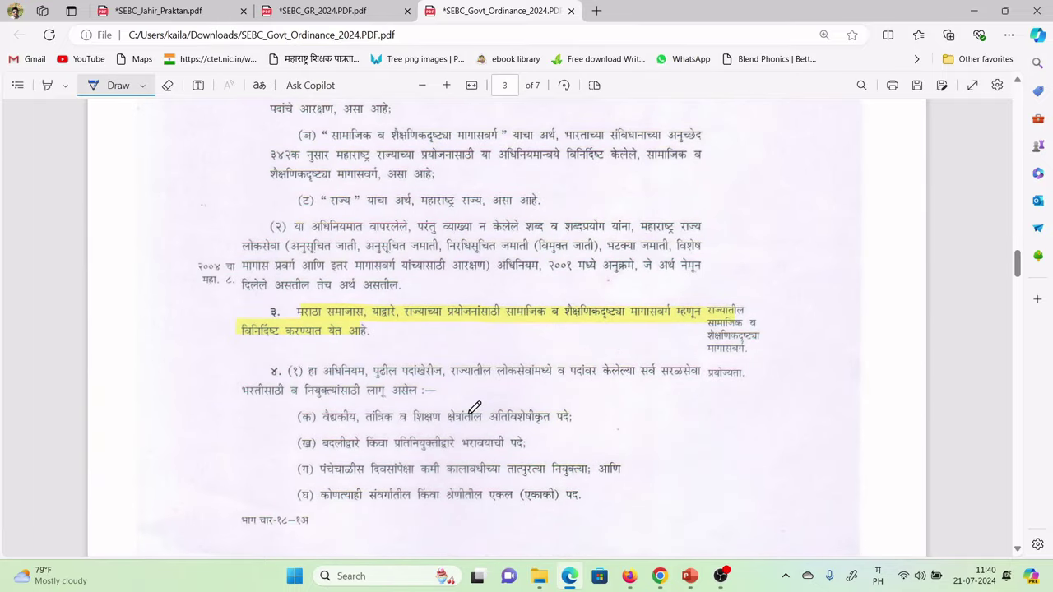
left_click_drag(301, 338, 416, 339)
- On page 4, bracket sub-clause (२), underline प्रगत गटात मोडत and handwrite a circled, underlined "NCL" beside it
scroll(641, 337, "down", 10)
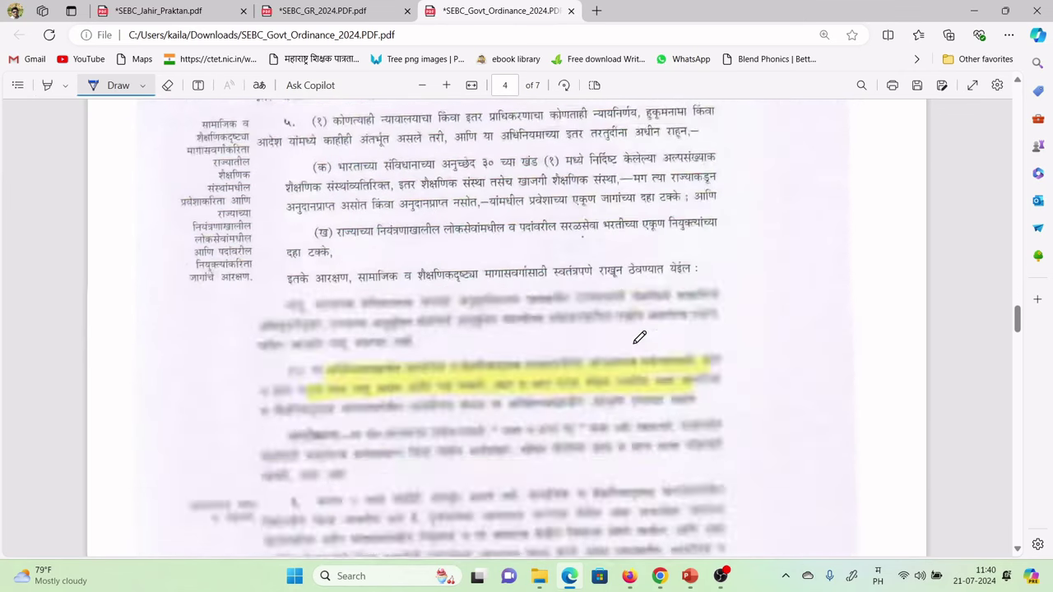
scroll(639, 336, "down", 1)
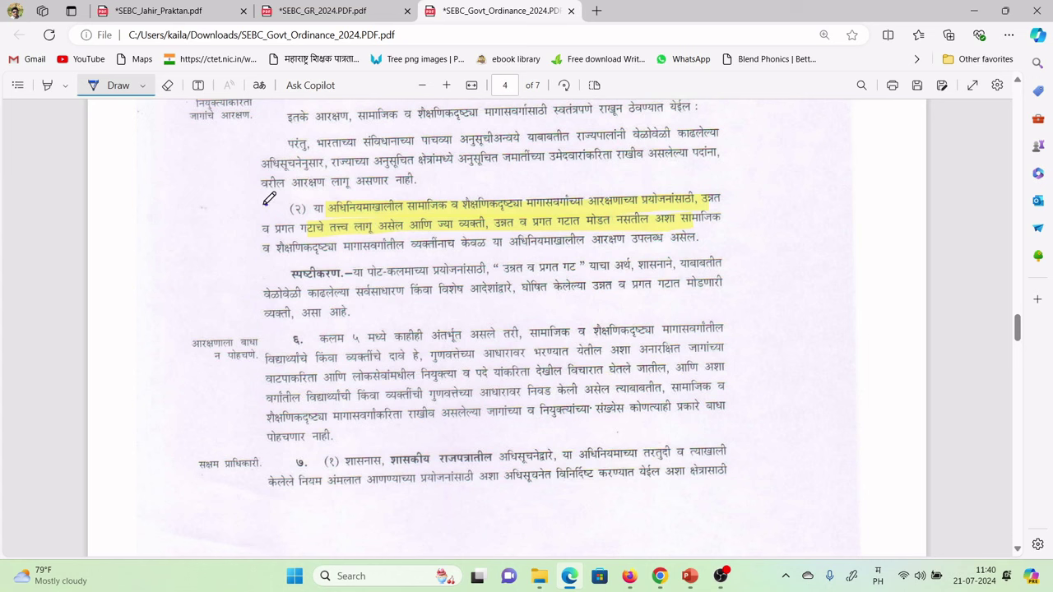
mouse_move(266, 203)
left_mouse_down()
mouse_move(256, 260)
mouse_move(322, 261)
left_mouse_up()
left_click_drag(537, 231, 610, 231)
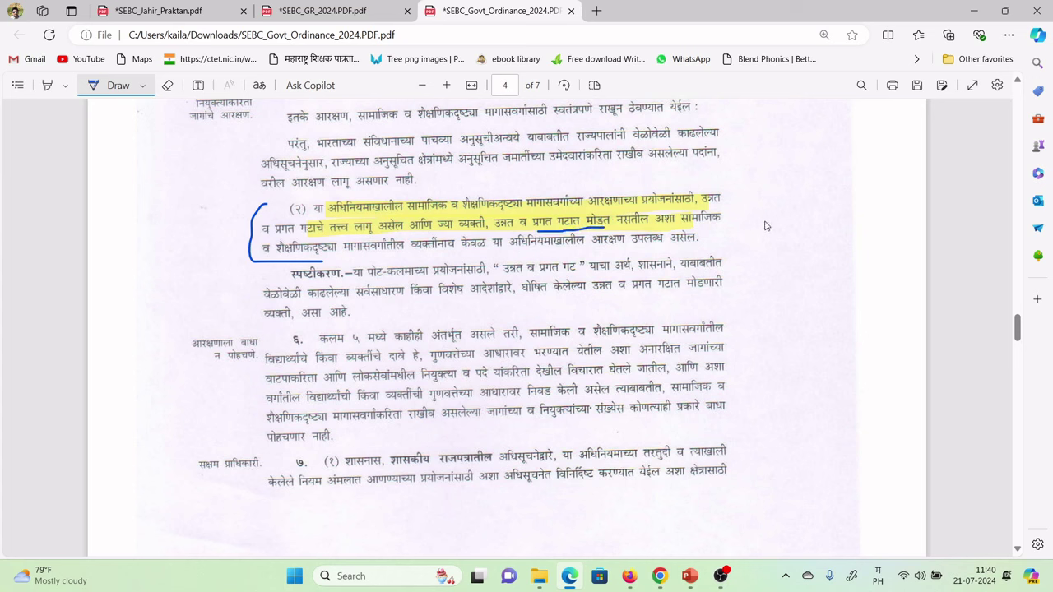
mouse_move(750, 237)
left_mouse_down()
mouse_move(754, 216)
mouse_move(796, 224)
mouse_move(777, 184)
mouse_move(758, 233)
left_mouse_up()
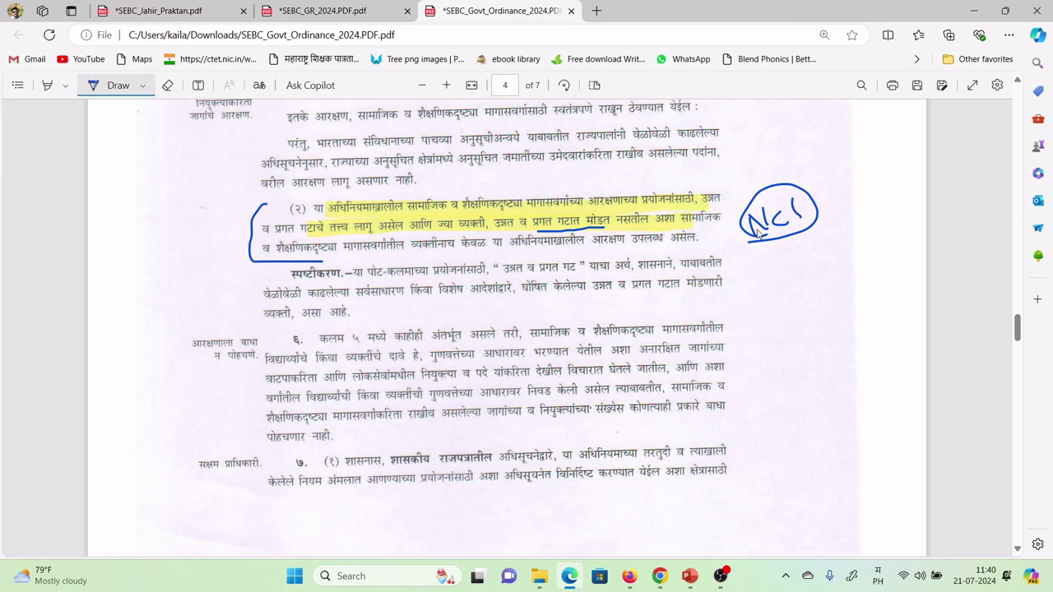
left_click(161, 11)
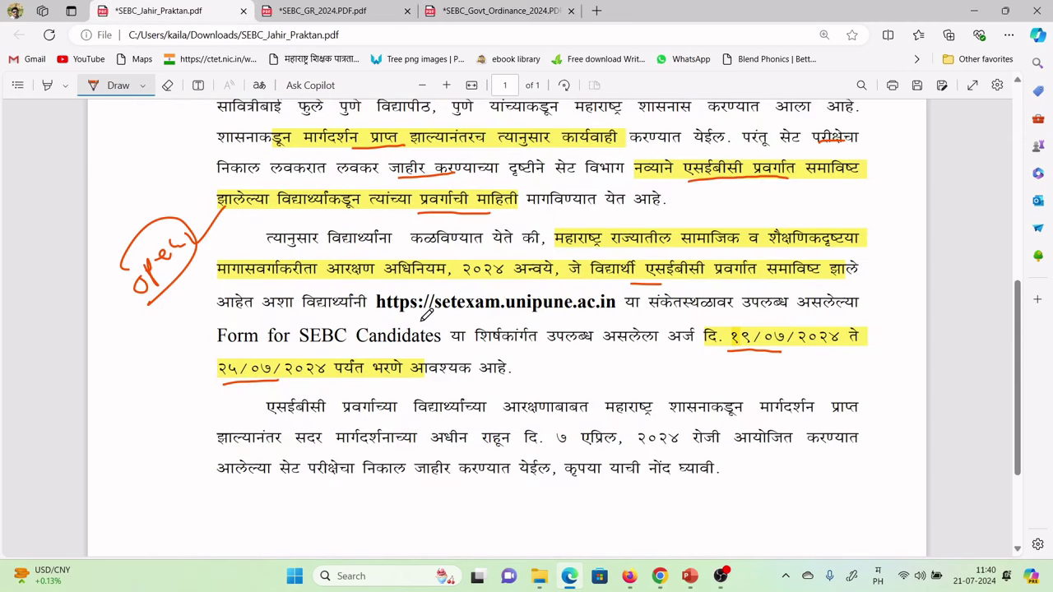
left_click_drag(397, 324, 539, 337)
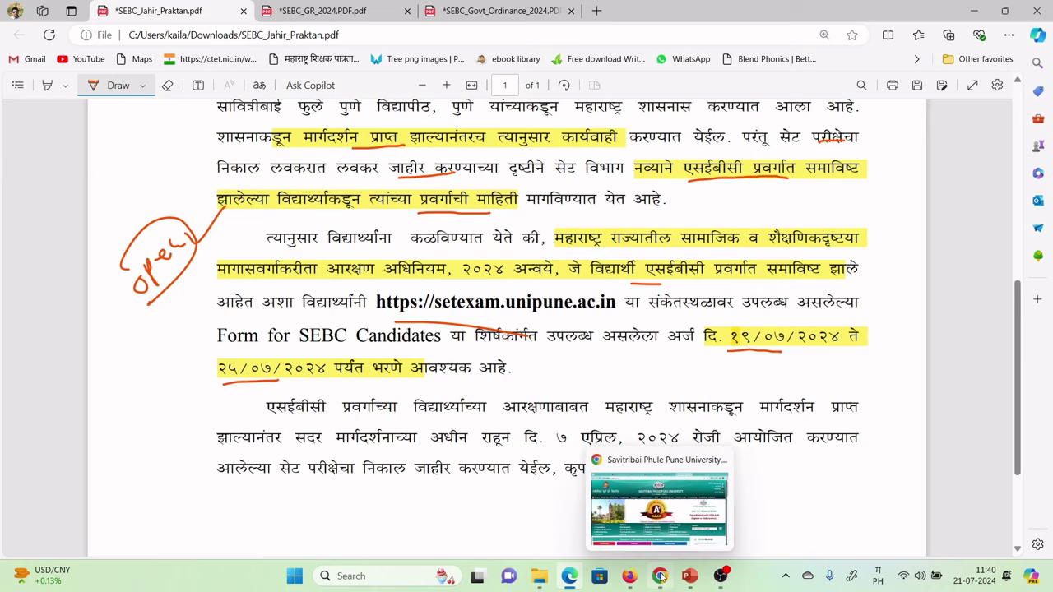
- Switch to the Savitribai Phule Pune University website in Chrome and open its SET Examination page
mouse_move(660, 576)
left_click(666, 528)
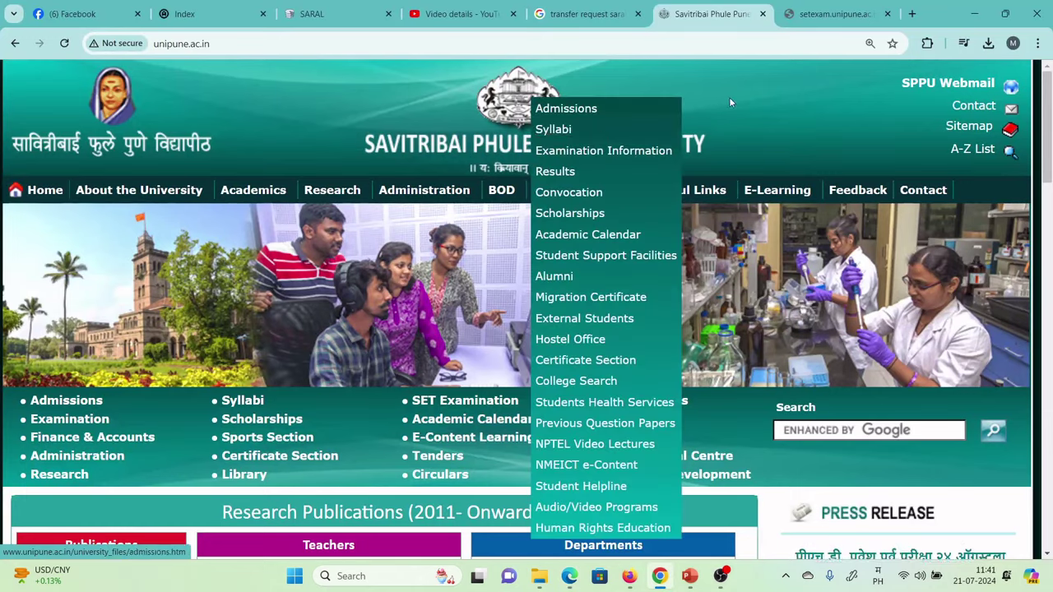
mouse_move(503, 233)
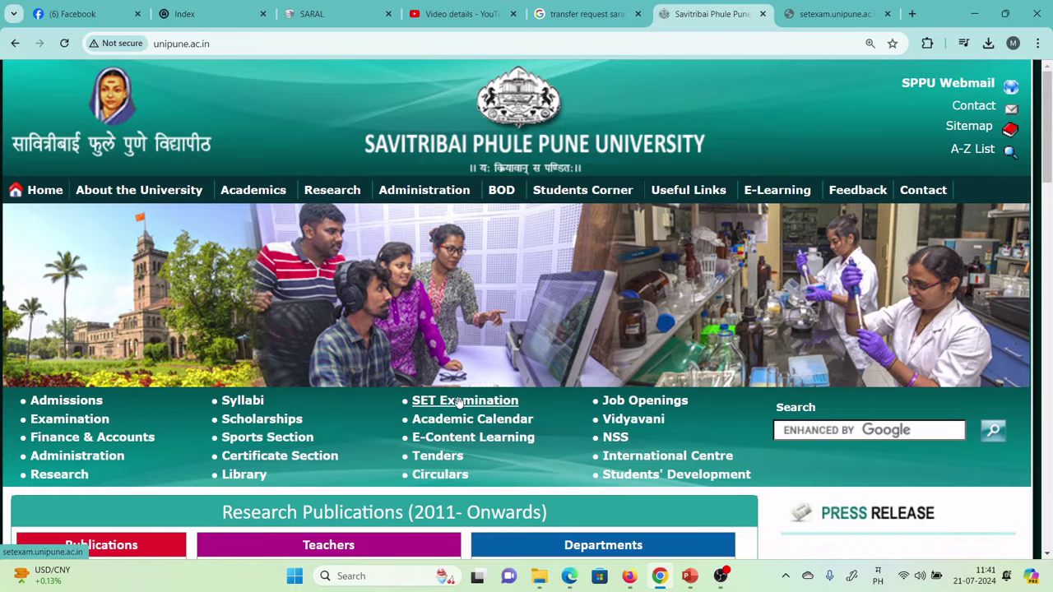
left_click(458, 397)
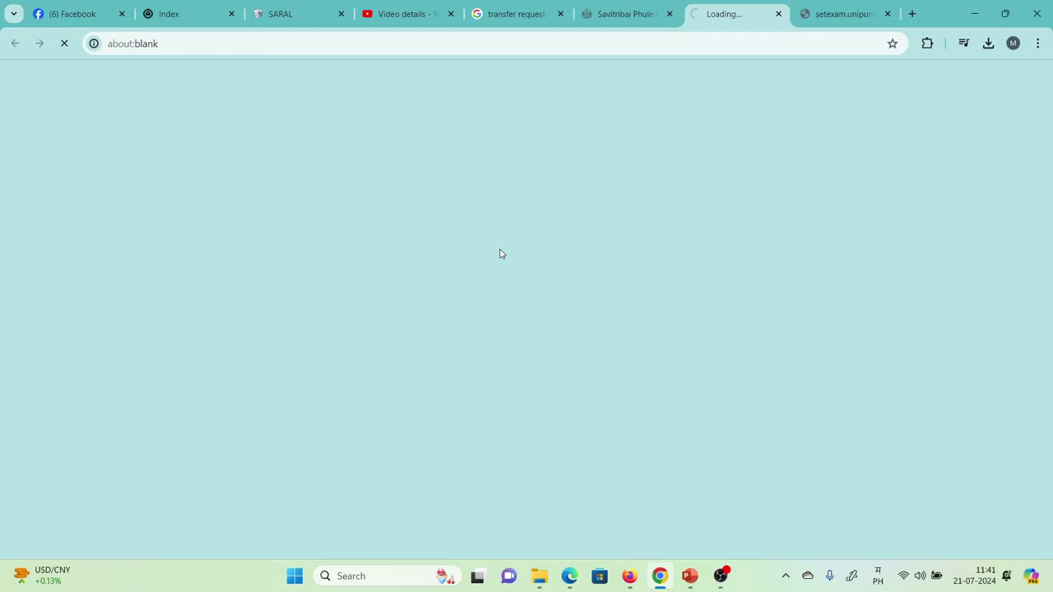
- Switch to the MH-SET site in Firefox and open the option form for only SEBC (NCL FY 2023-2024) candidates
key("alt+Tab")
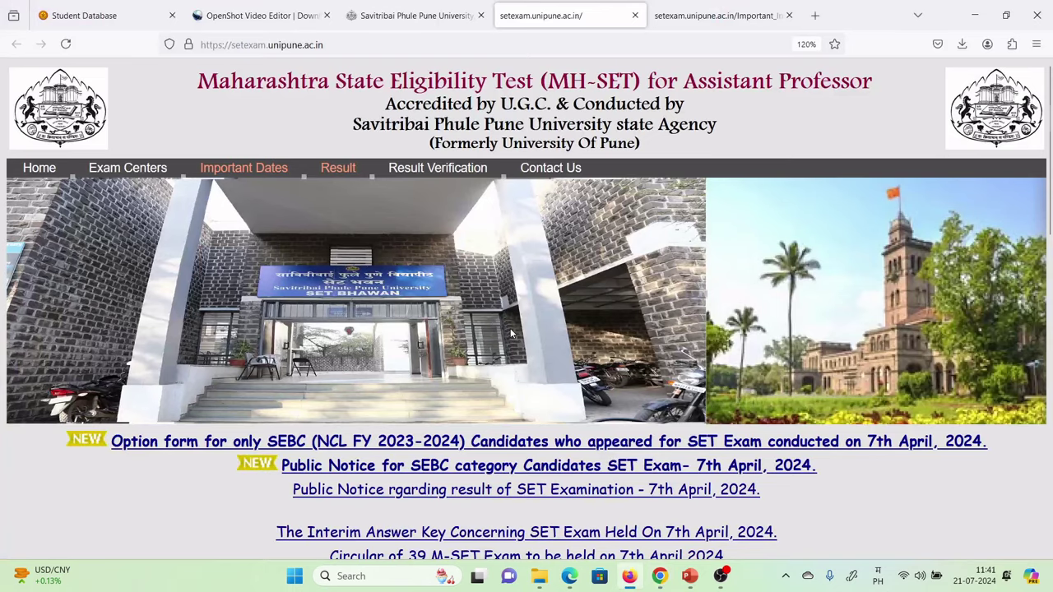
scroll(510, 334, "down", 3)
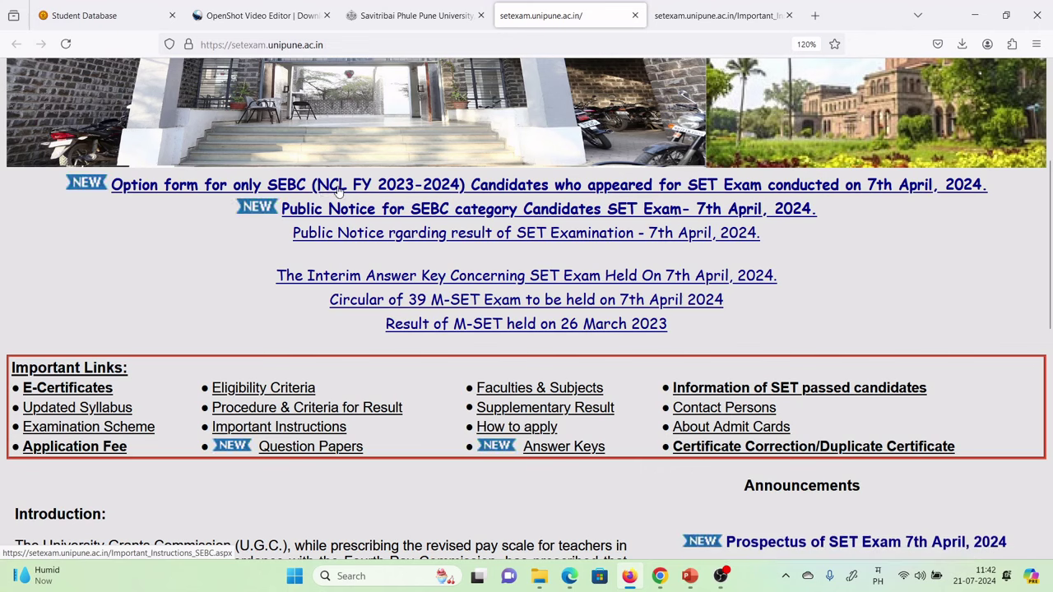
left_click(337, 189)
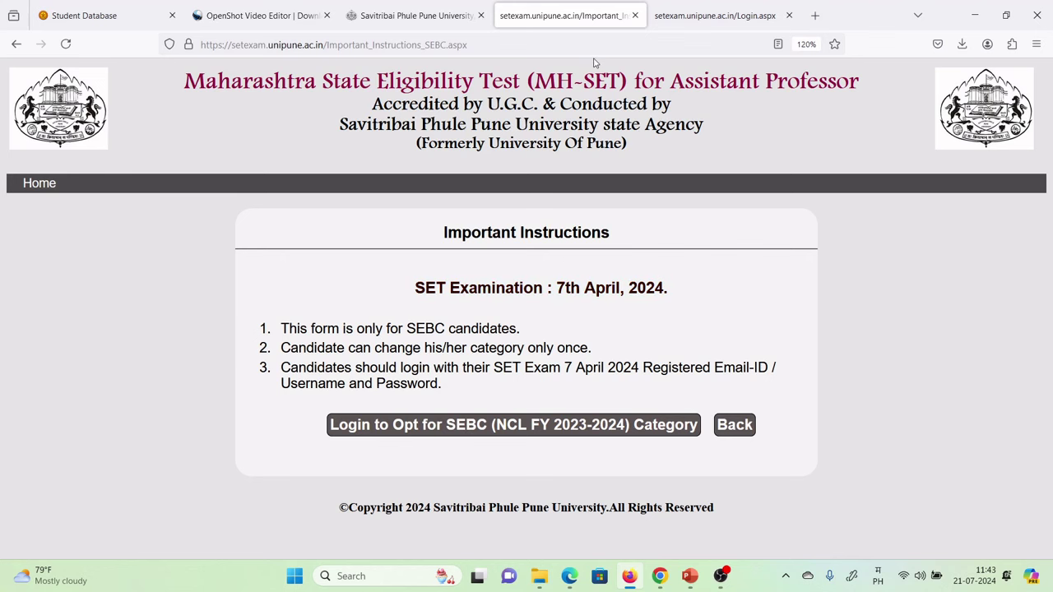
- Show the logged-in category modification page and examine the candidate details, previous category, GR and ordinance download links and SEBC declaration
left_click(684, 17)
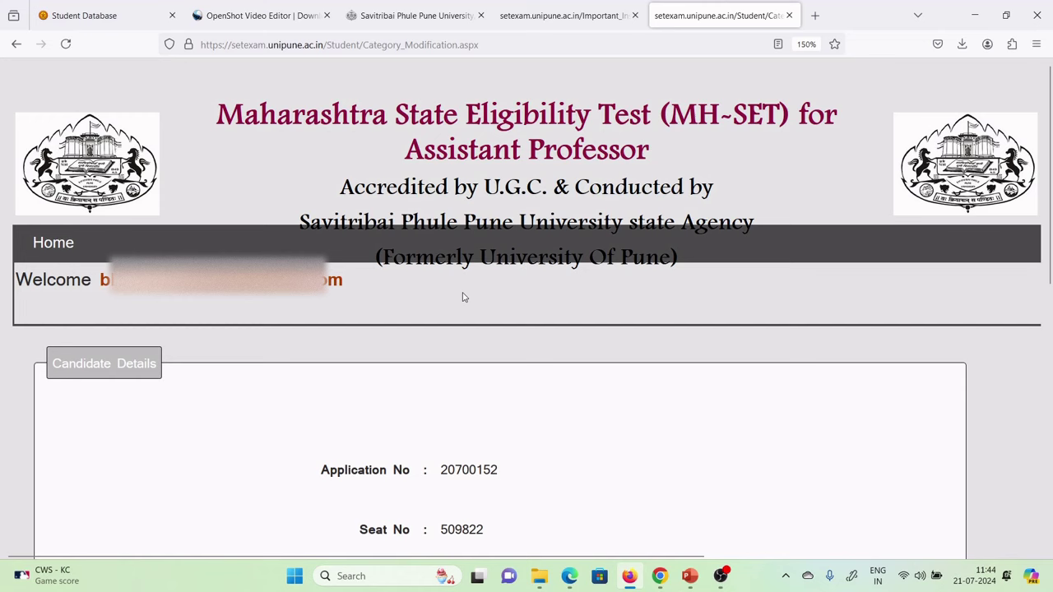
scroll(462, 297, "down", 4)
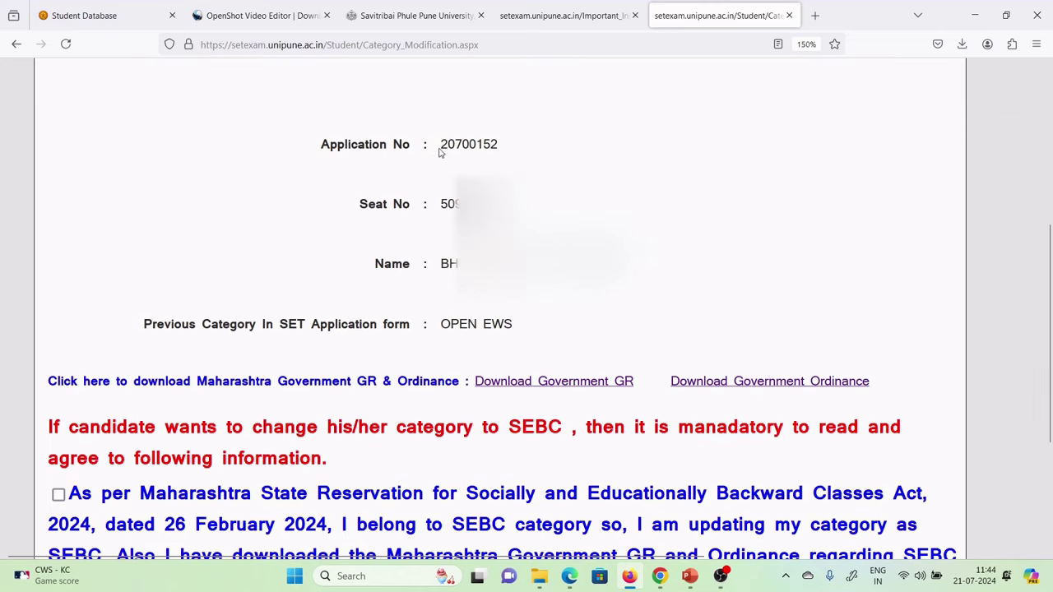
left_click_drag(439, 144, 475, 144)
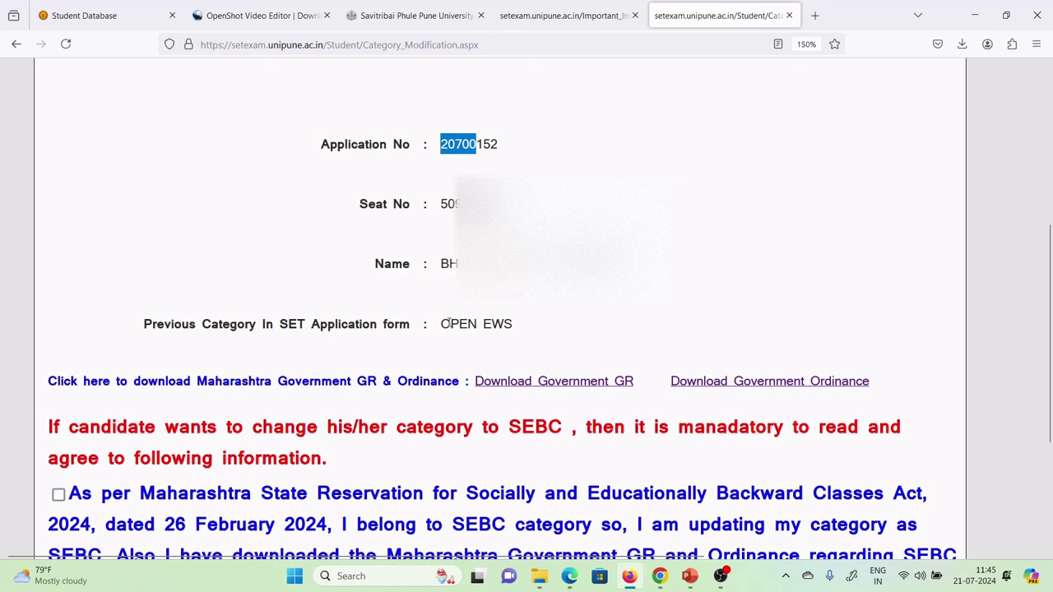
scroll(444, 323, "down", 2)
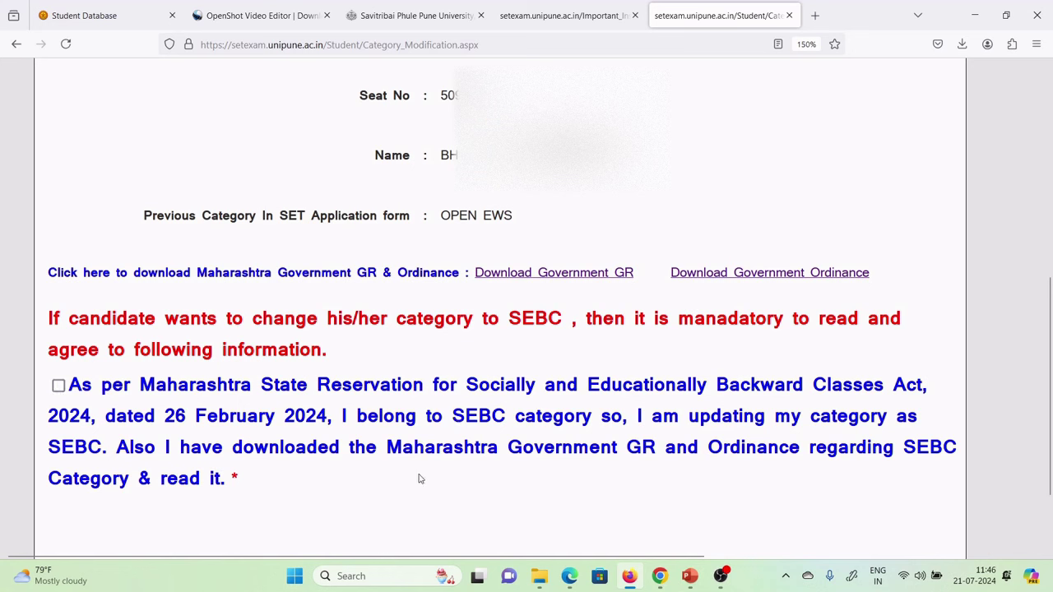
left_click(184, 452)
scroll(312, 394, "down", 2)
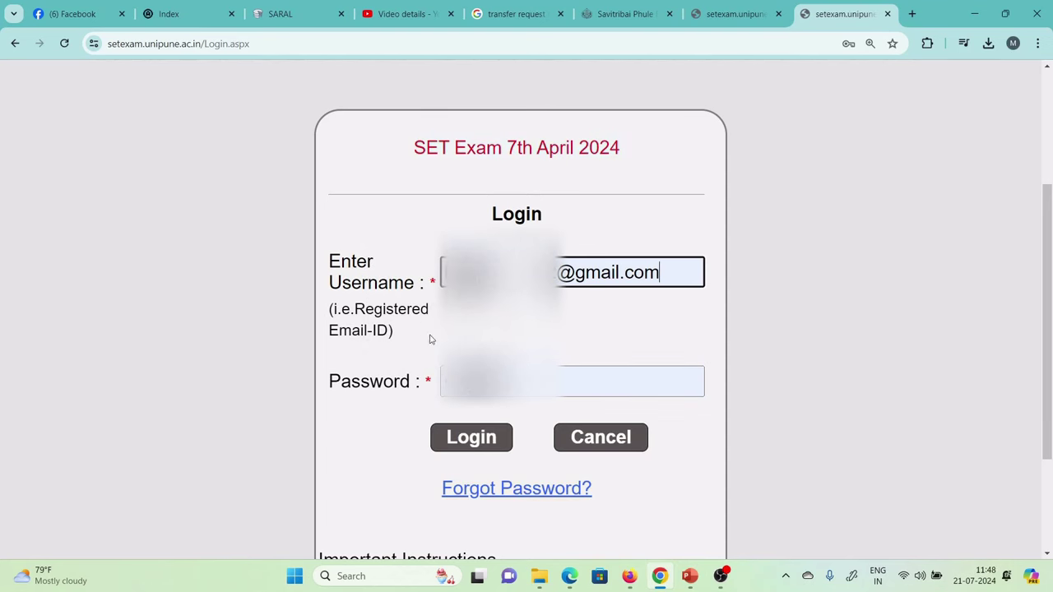
- Log in to the SET Exam 7th April 2024 page in Chrome with the prefilled candidate credentials
left_click(463, 444)
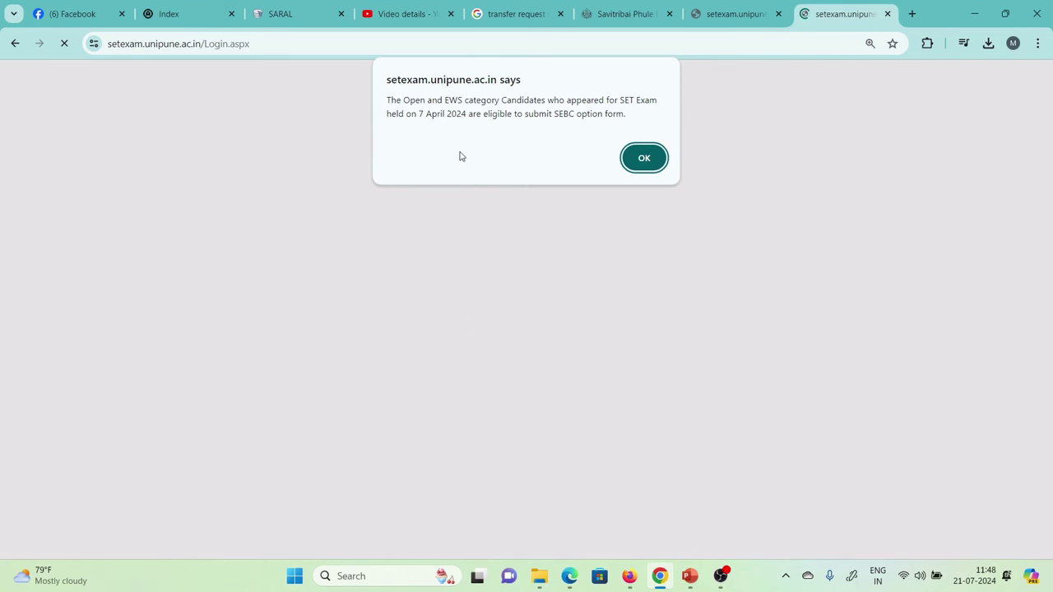
key("ctrl+plus")
- Return to SEBC_Jahir_Praktan.pdf in Edge and review the जाहीर प्रकटन text down to the Form for SEBC Candidates paragraph
key("alt+Tab")
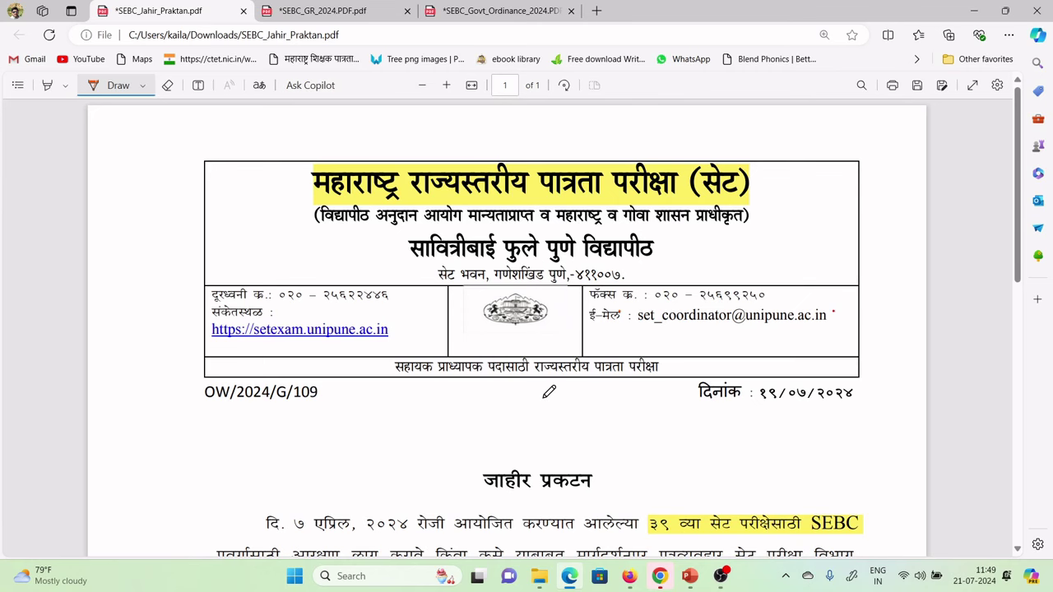
scroll(549, 392, "down", 3)
scroll(546, 392, "down", 3)
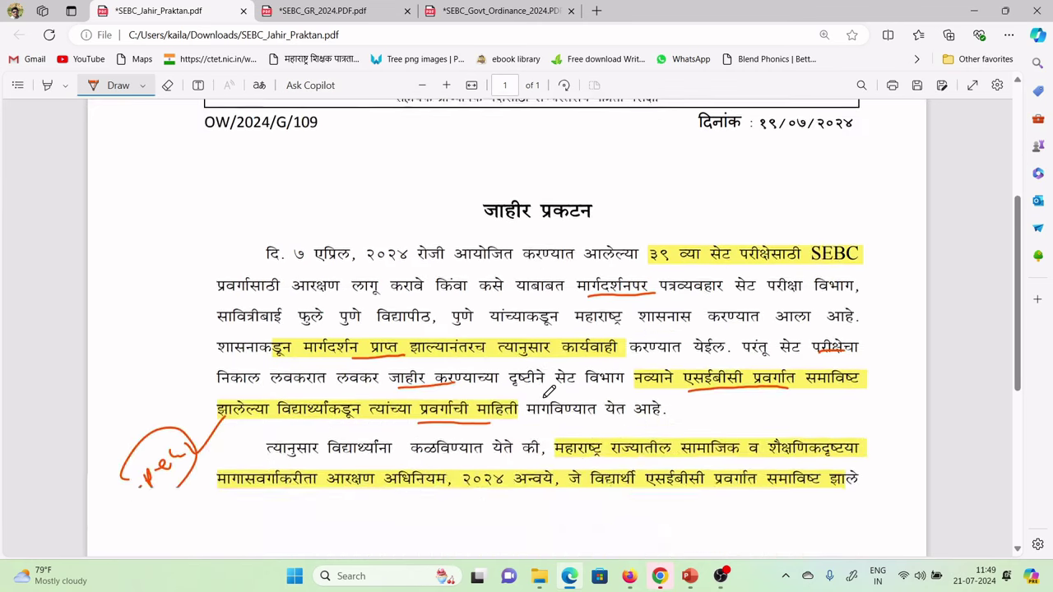
scroll(549, 393, "down", 2)
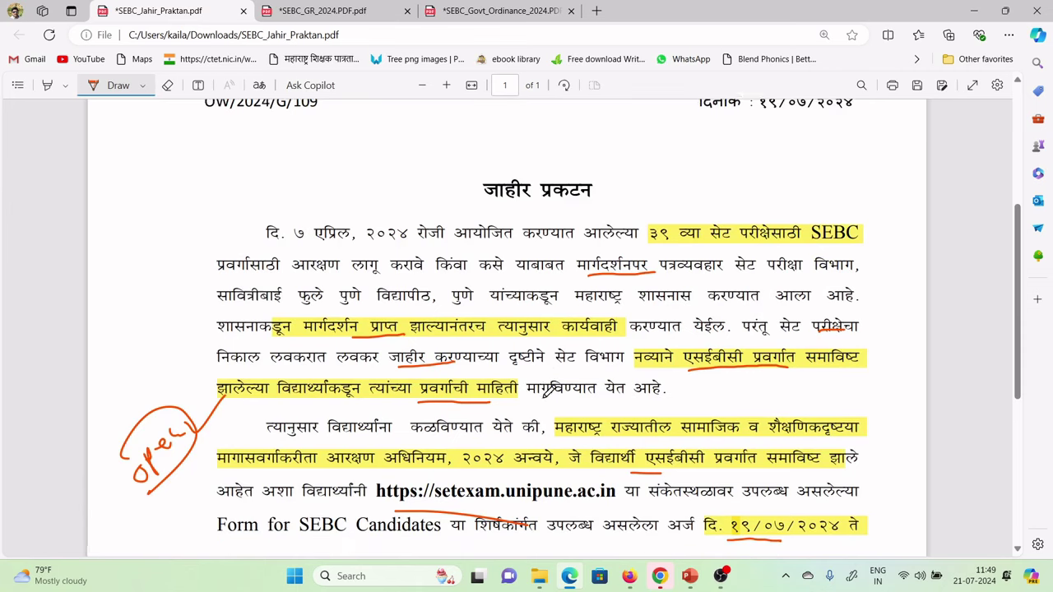